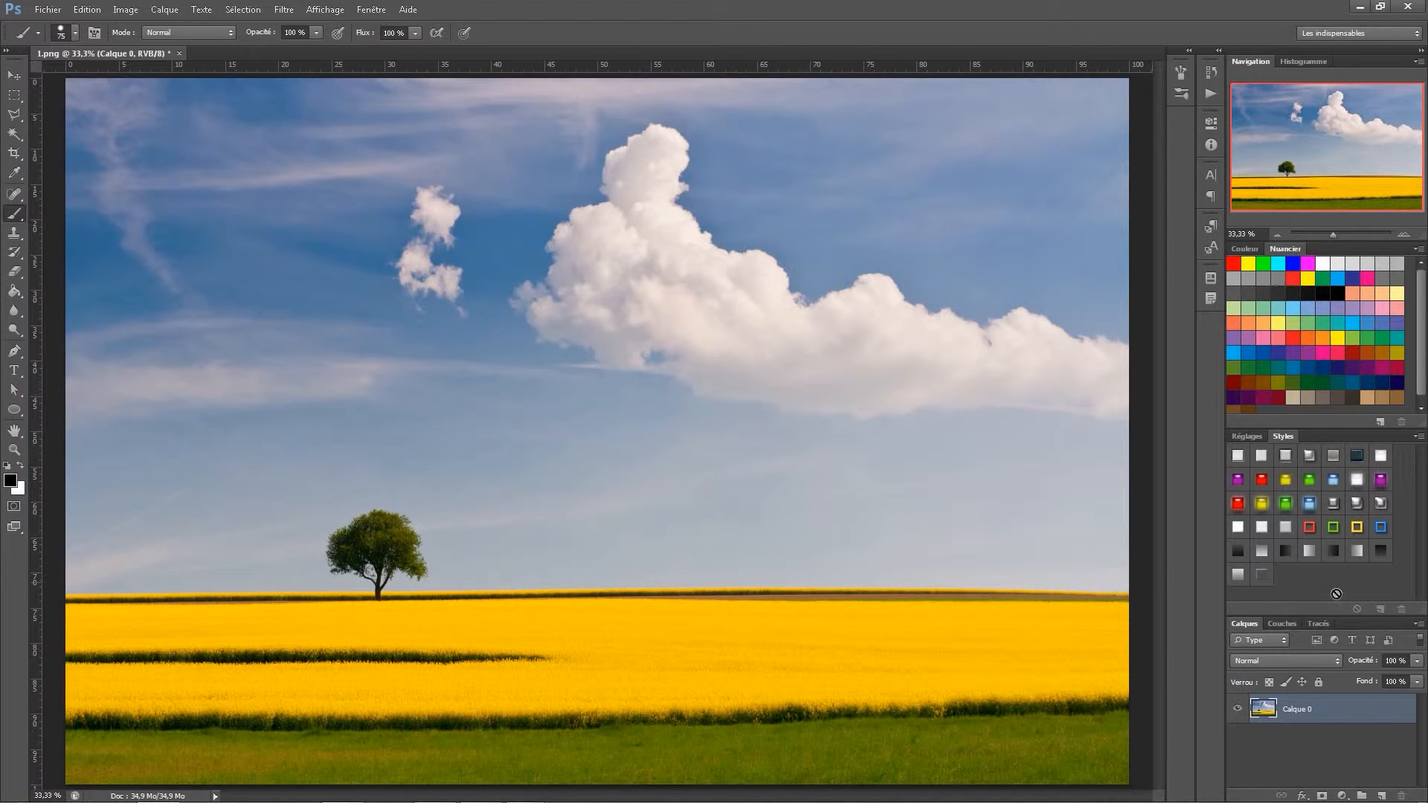
Step: View the image's Rouge, Vert and Bleu channels individually, then restore the composite RVB view
click(1279, 625)
click(388, 9)
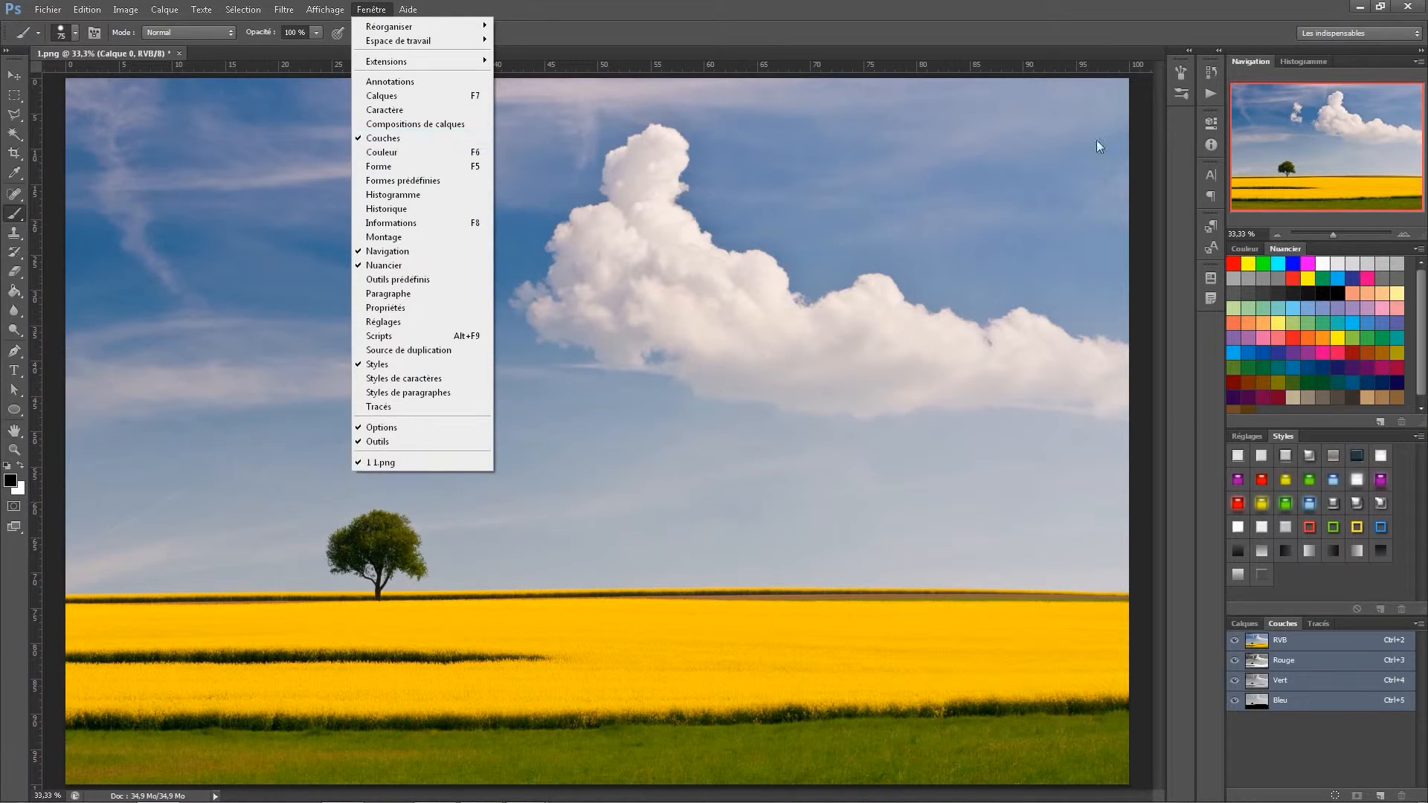
click(1266, 738)
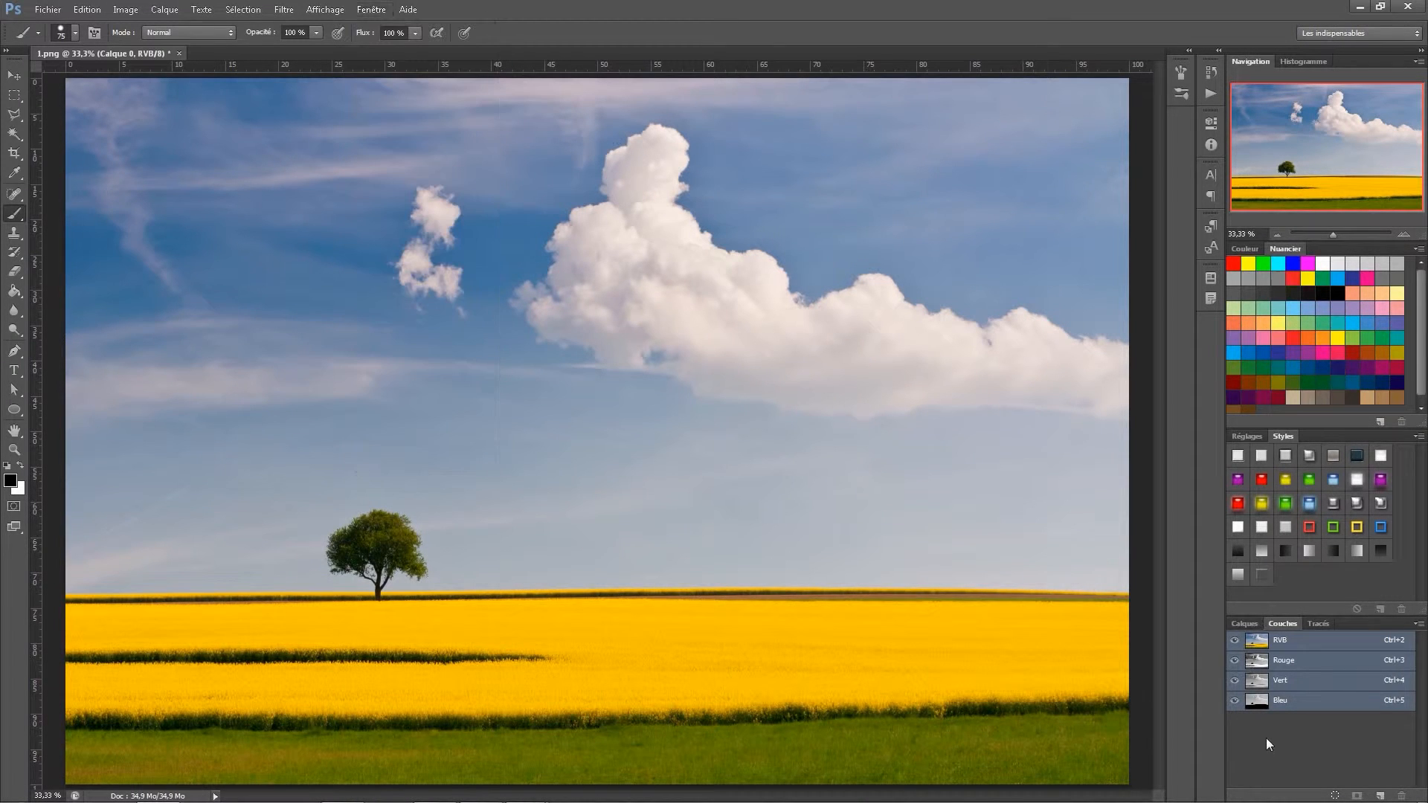
click(1302, 666)
click(1300, 683)
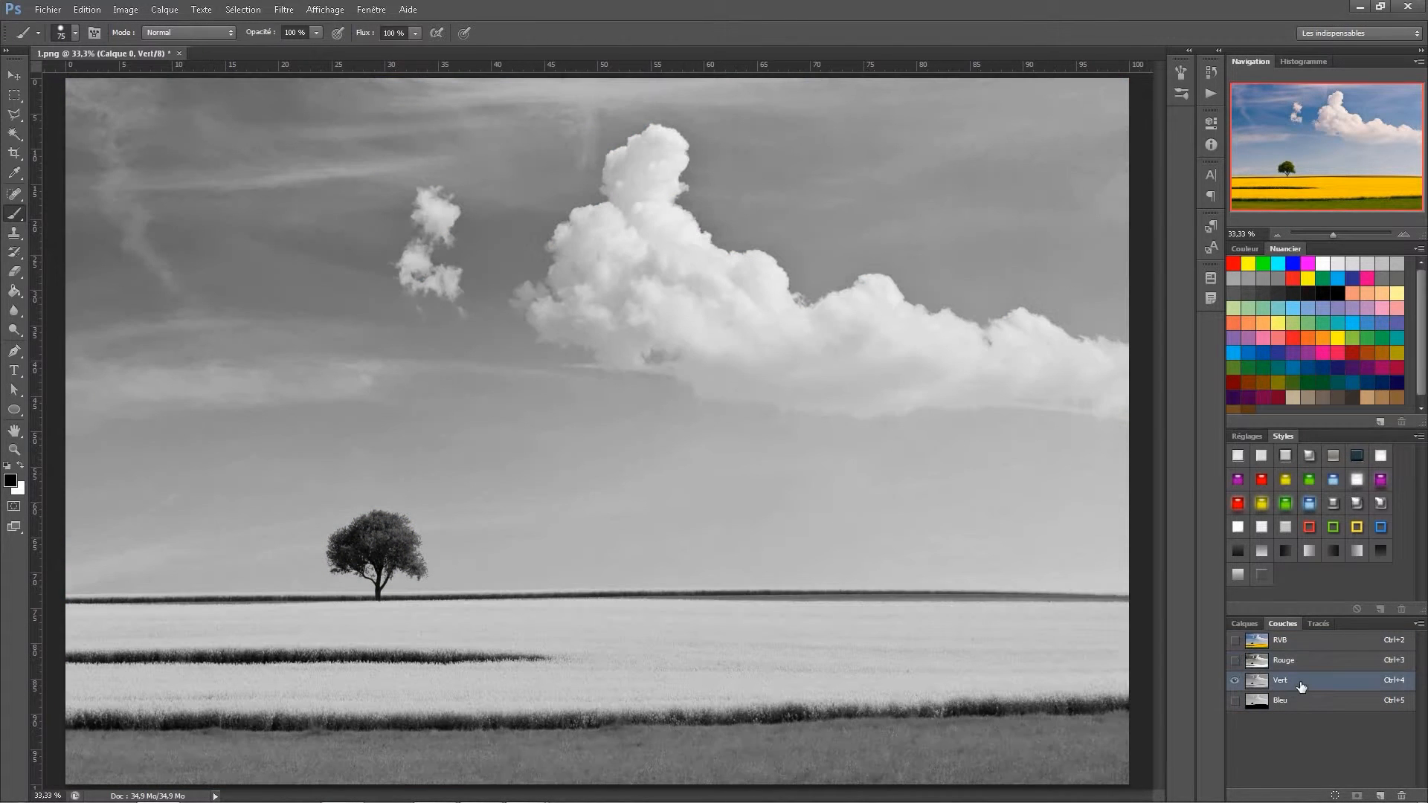
click(1300, 702)
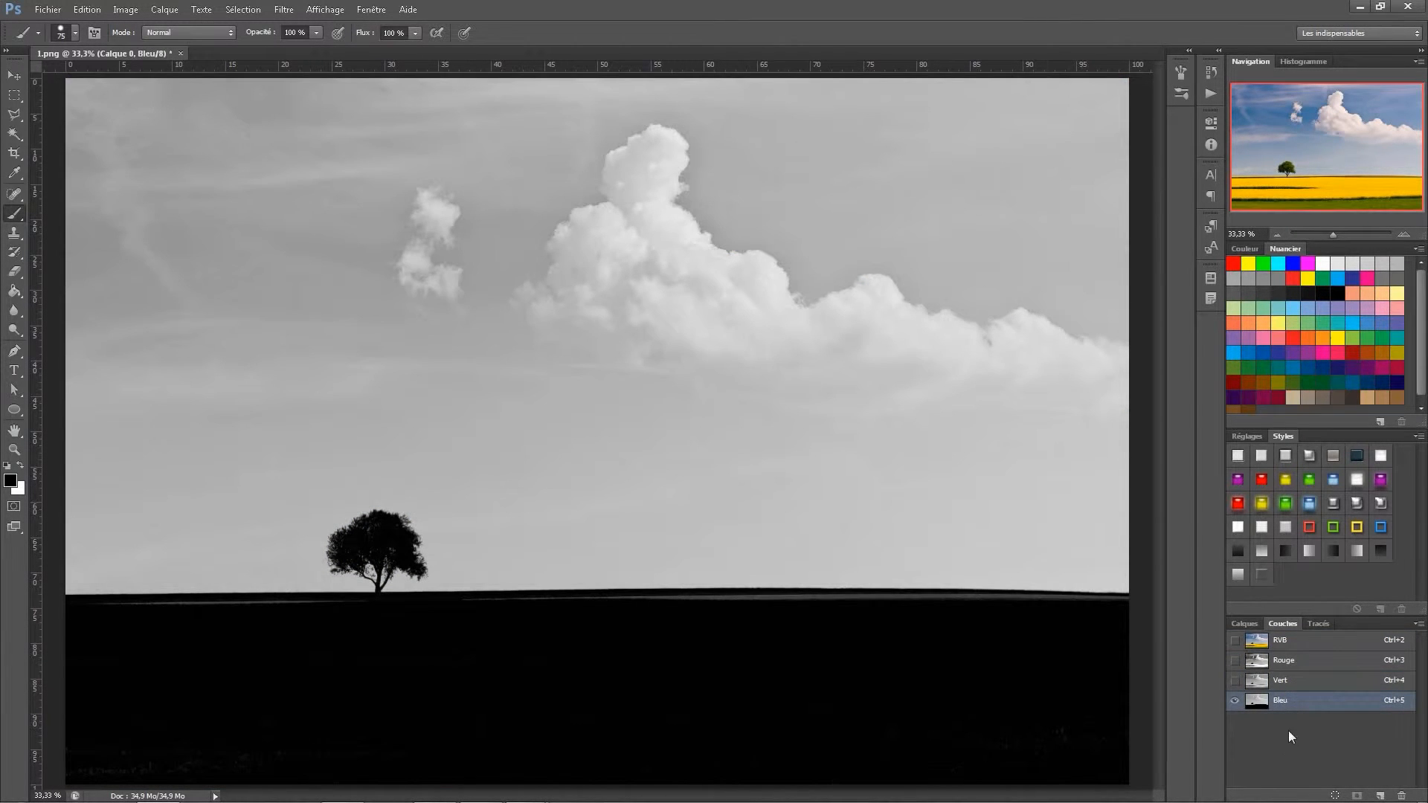
click(1315, 645)
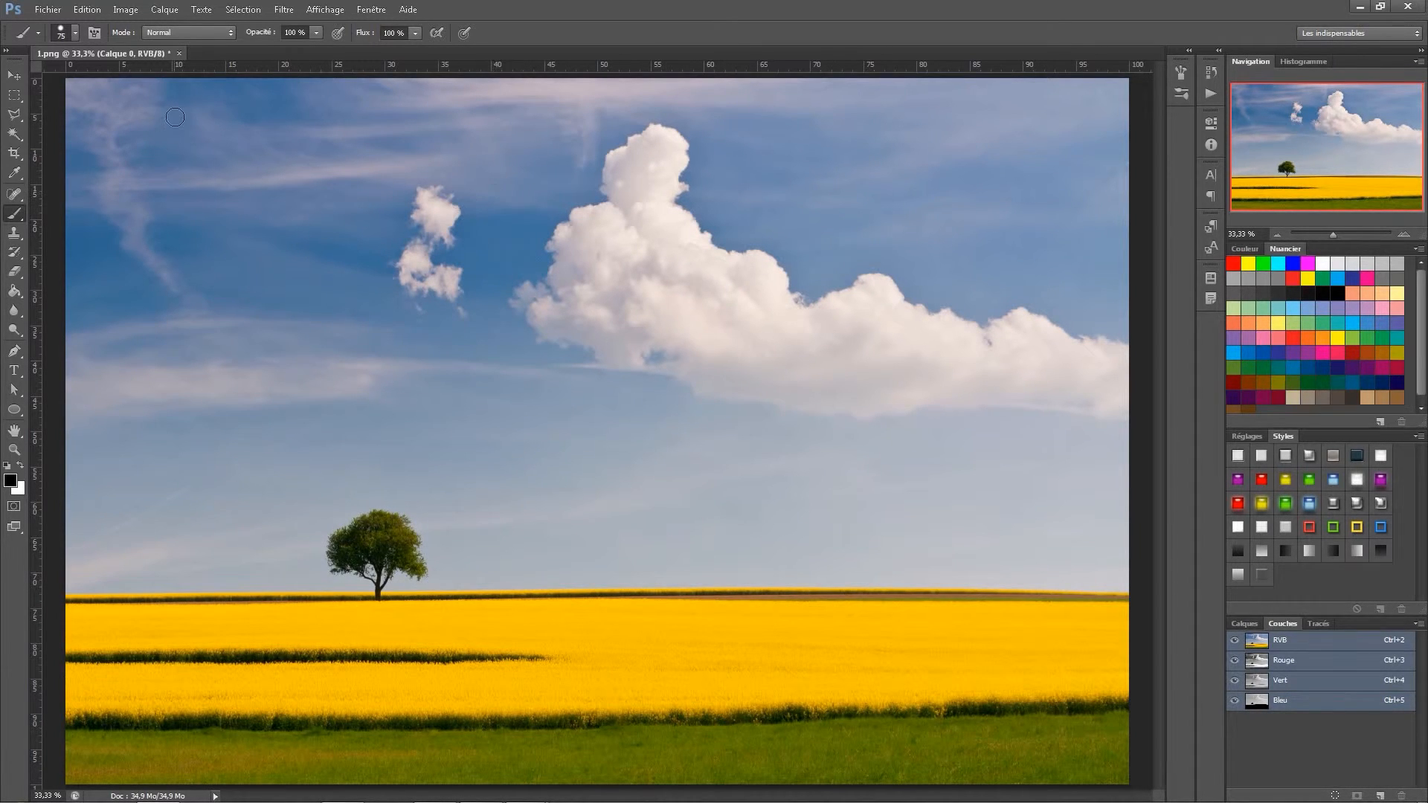
click(131, 10)
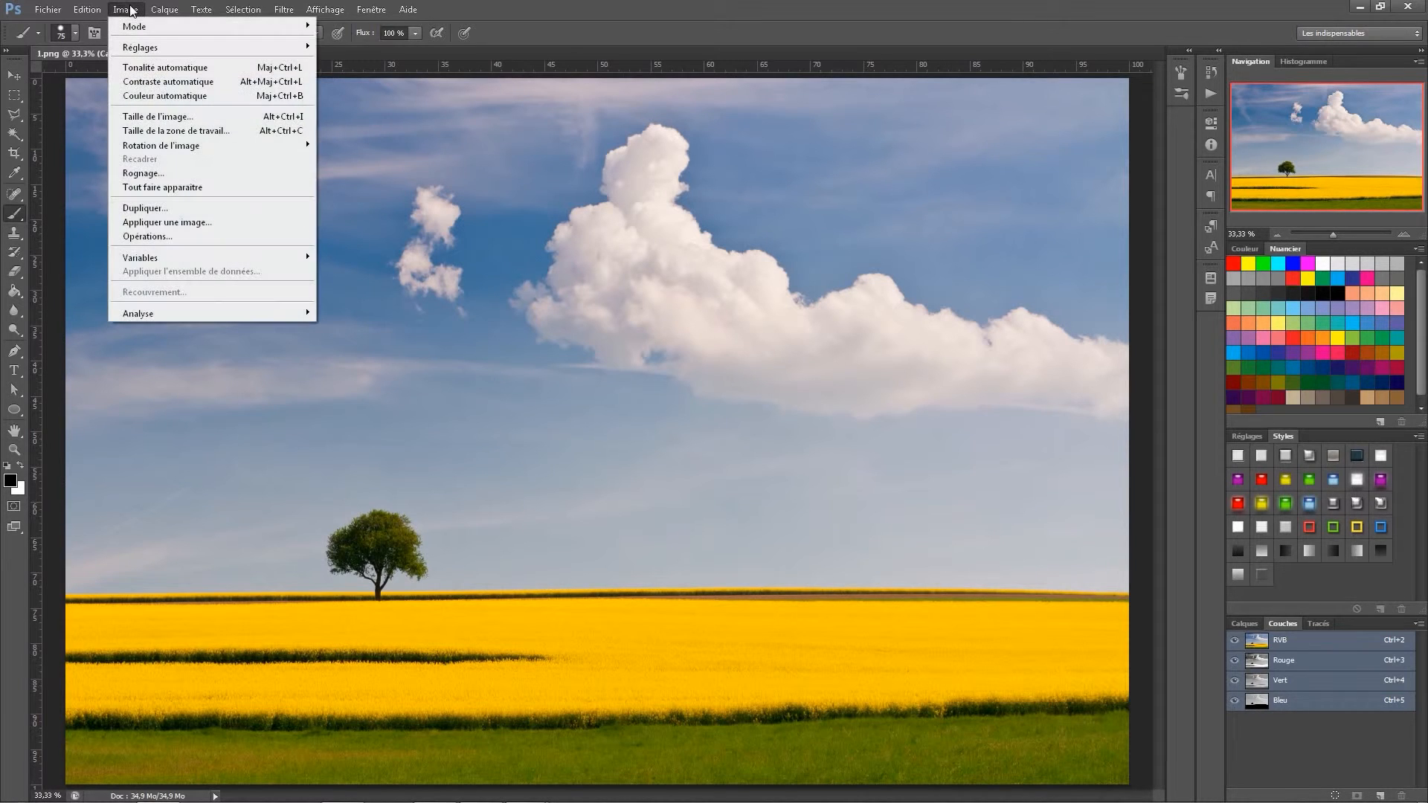
mouse_move(219, 28)
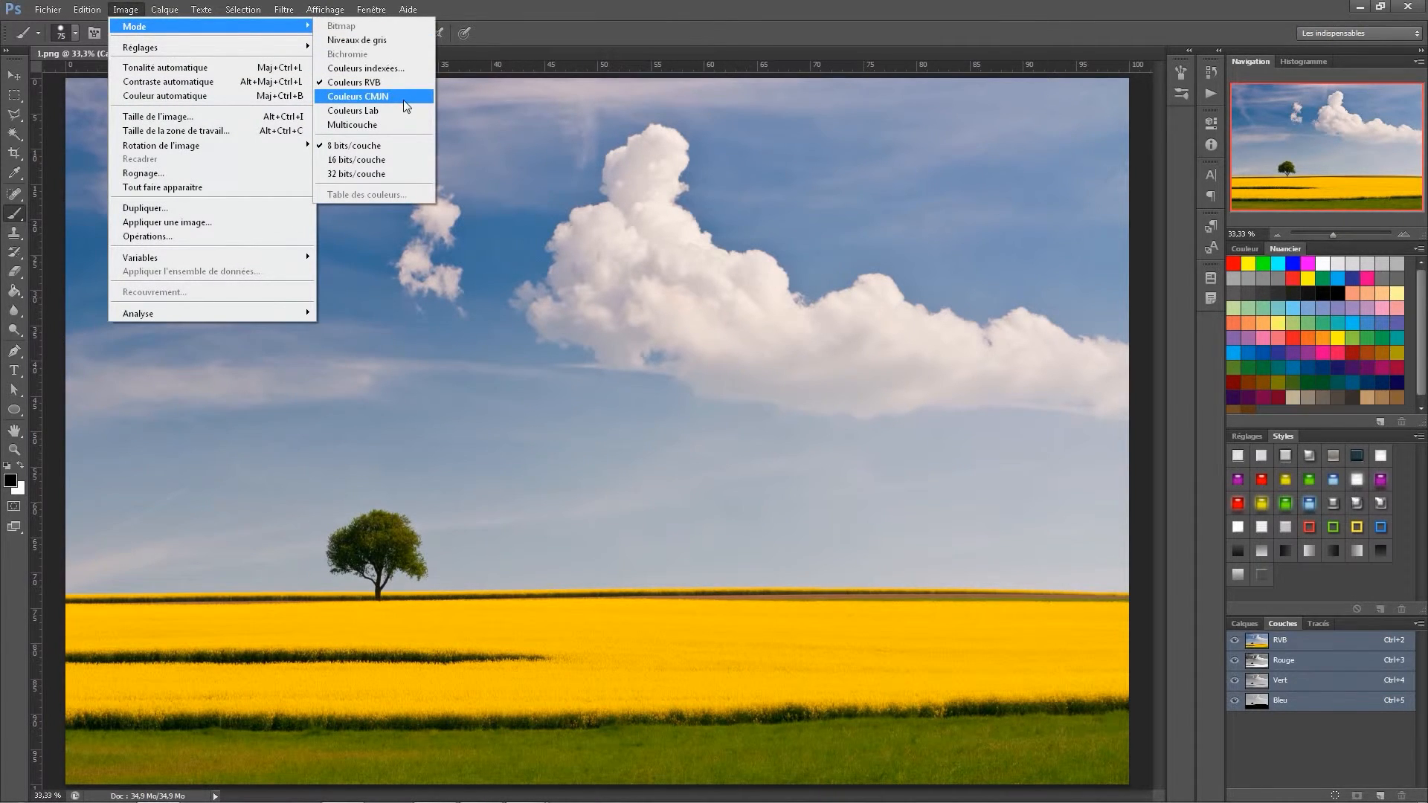
click(650, 29)
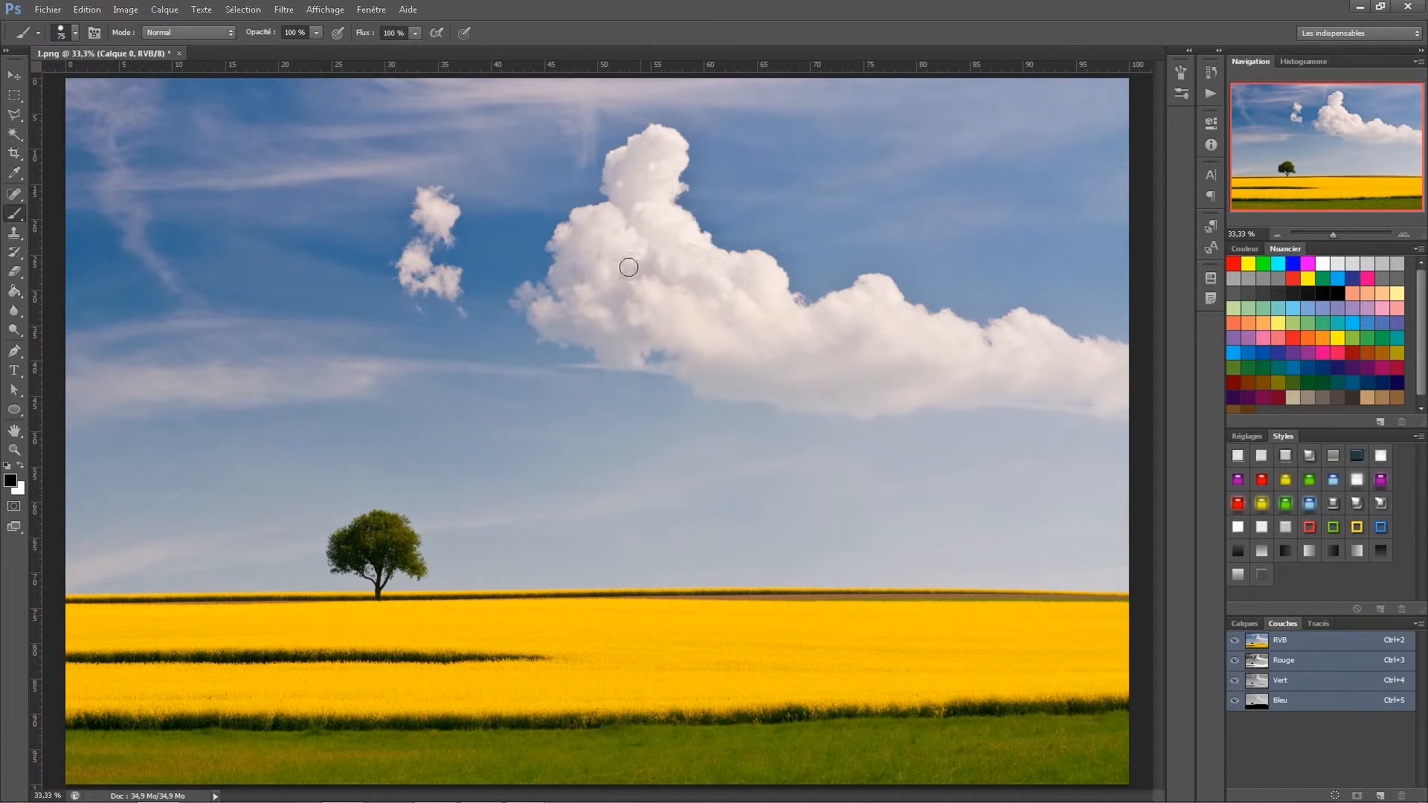
Step: Start a profile conversion with the CMJN working space, U.S. Web Coated (SWOP) v2, as the destination profile
click(124, 10)
click(96, 12)
click(102, 11)
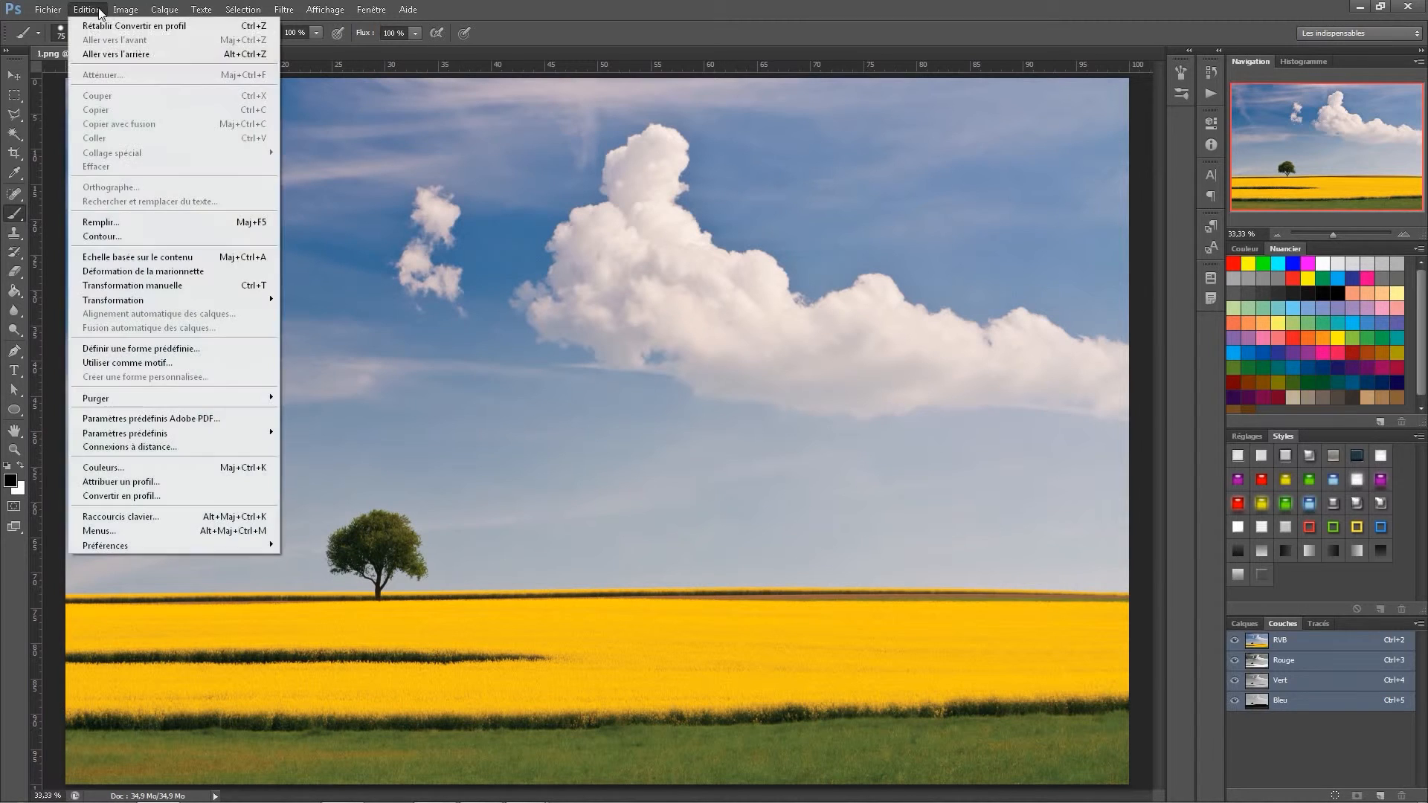
click(149, 495)
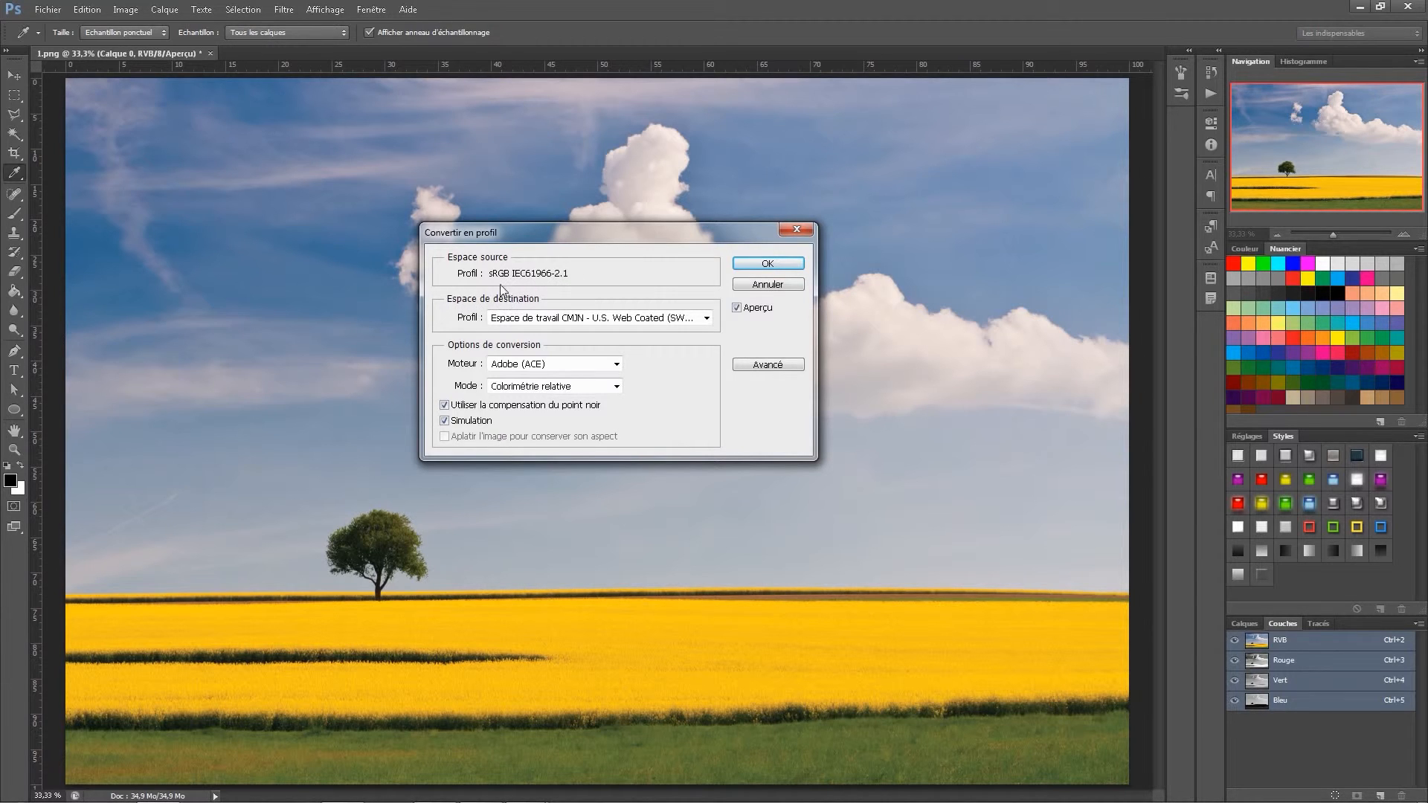
click(542, 320)
scroll(640, 275, down, 7)
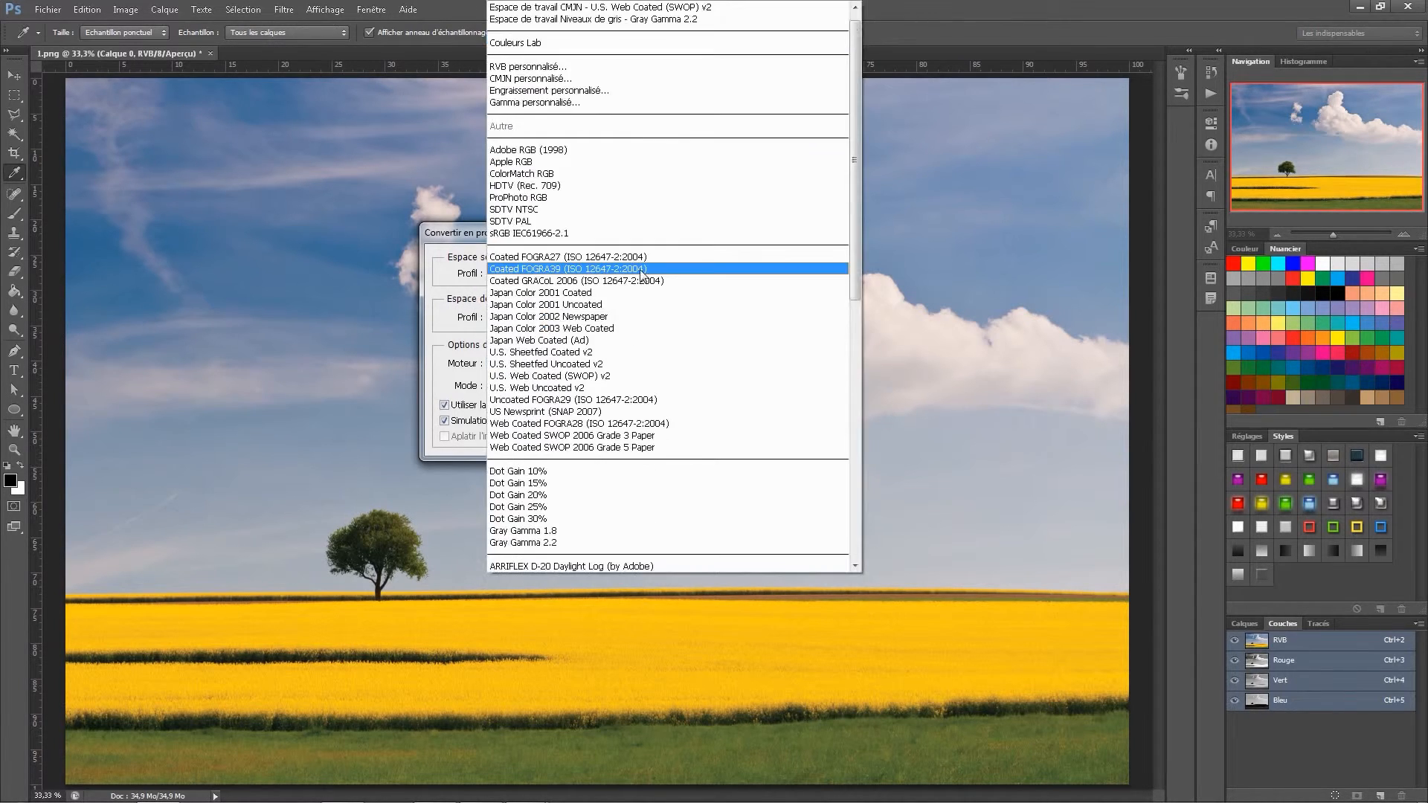
scroll(643, 276, down, 9)
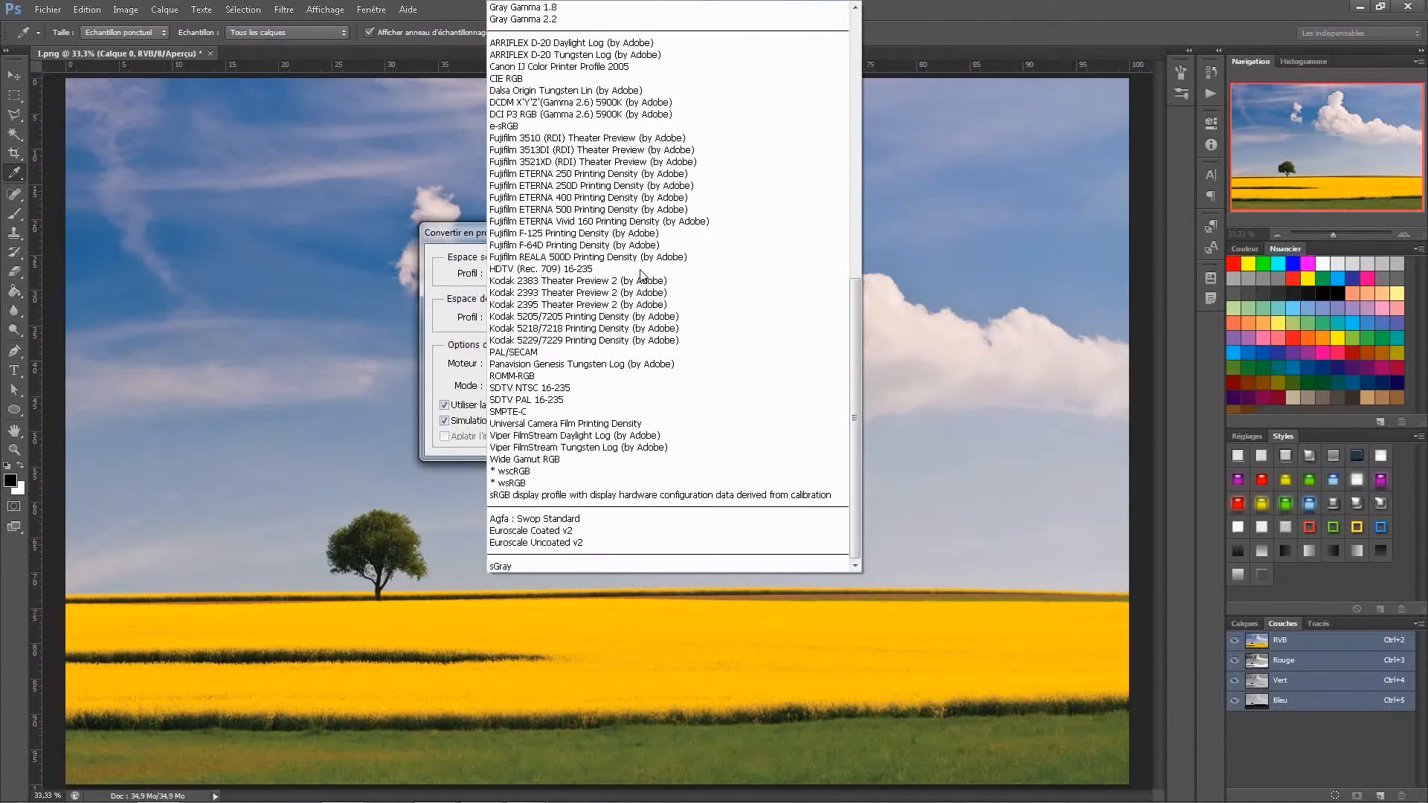
scroll(641, 275, up, 8)
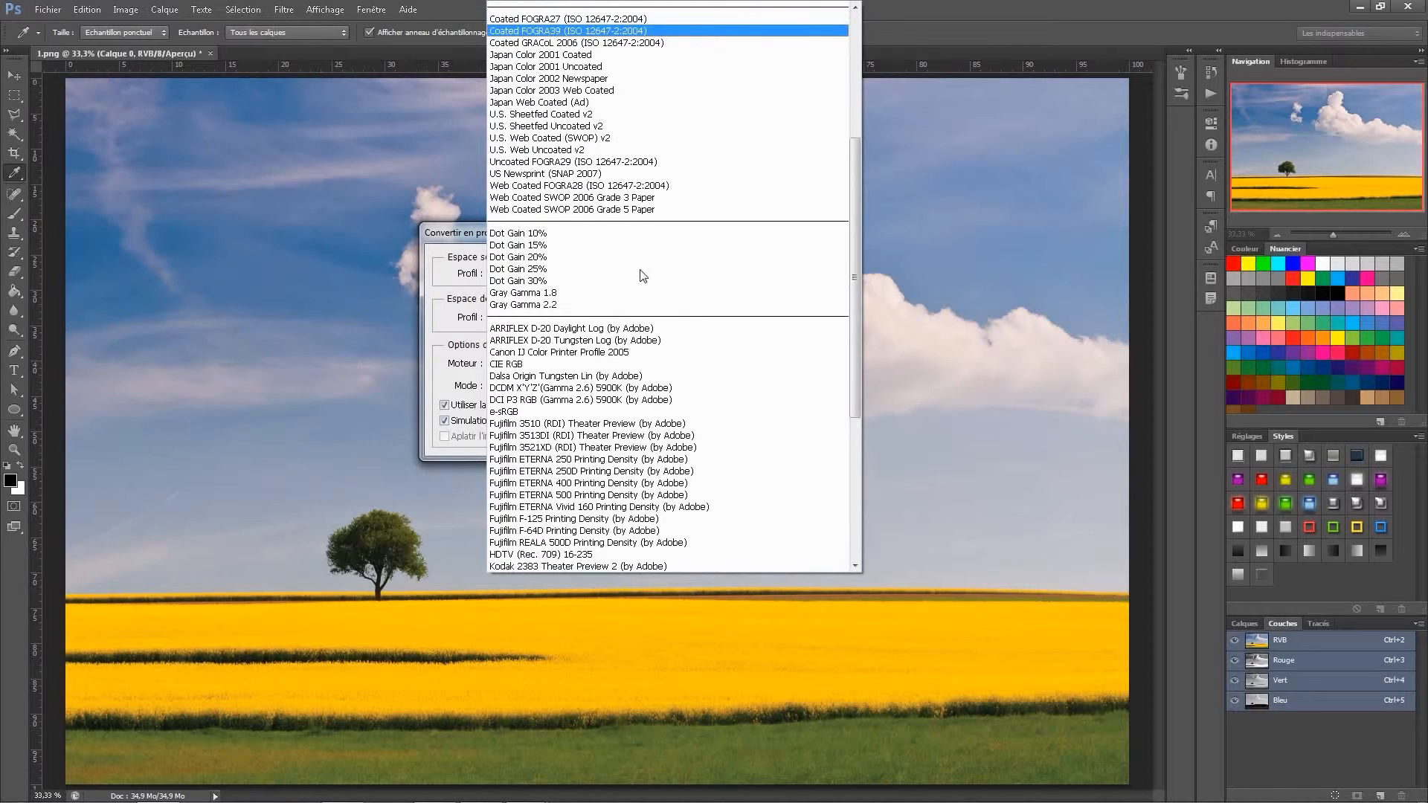
scroll(643, 276, up, 7)
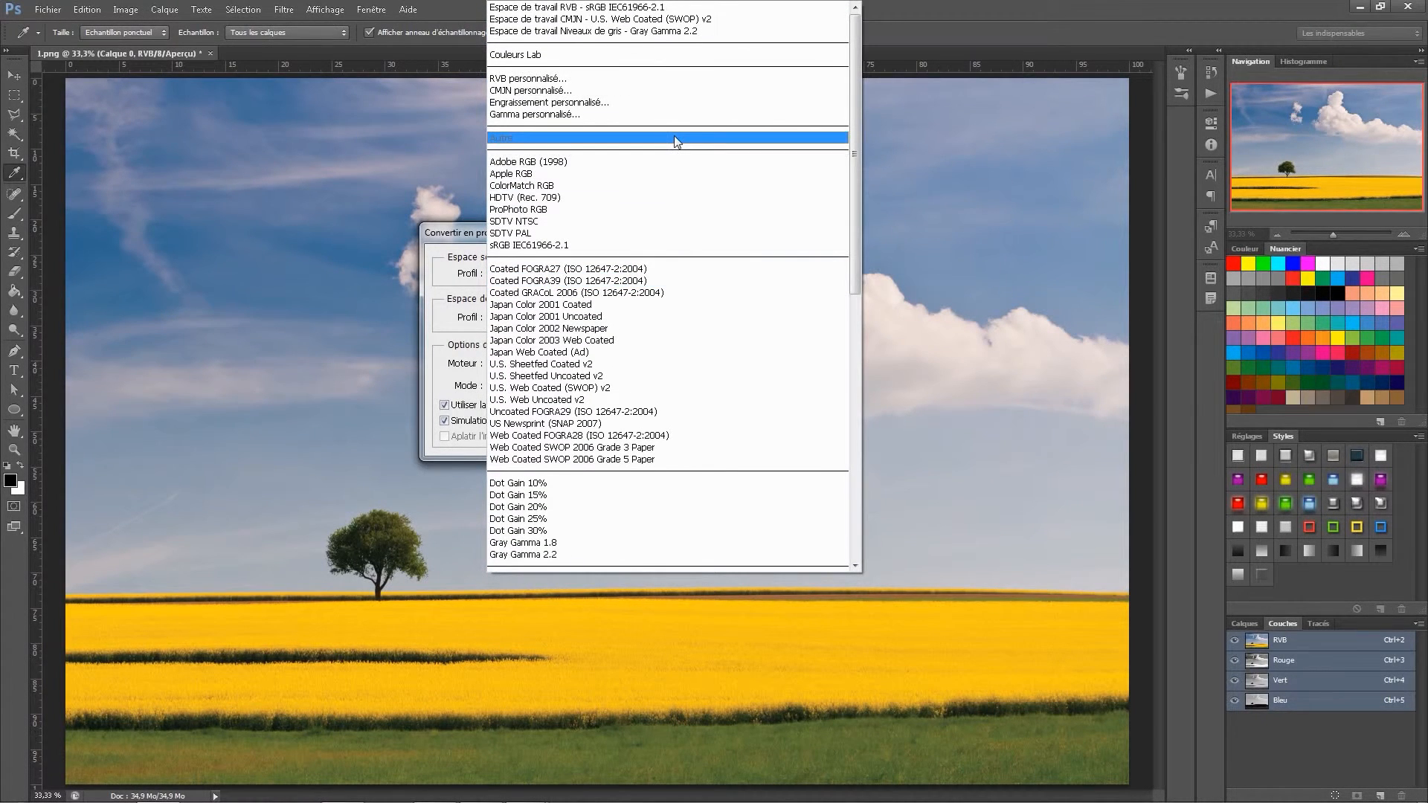
scroll(673, 138, down, 6)
scroll(675, 140, up, 6)
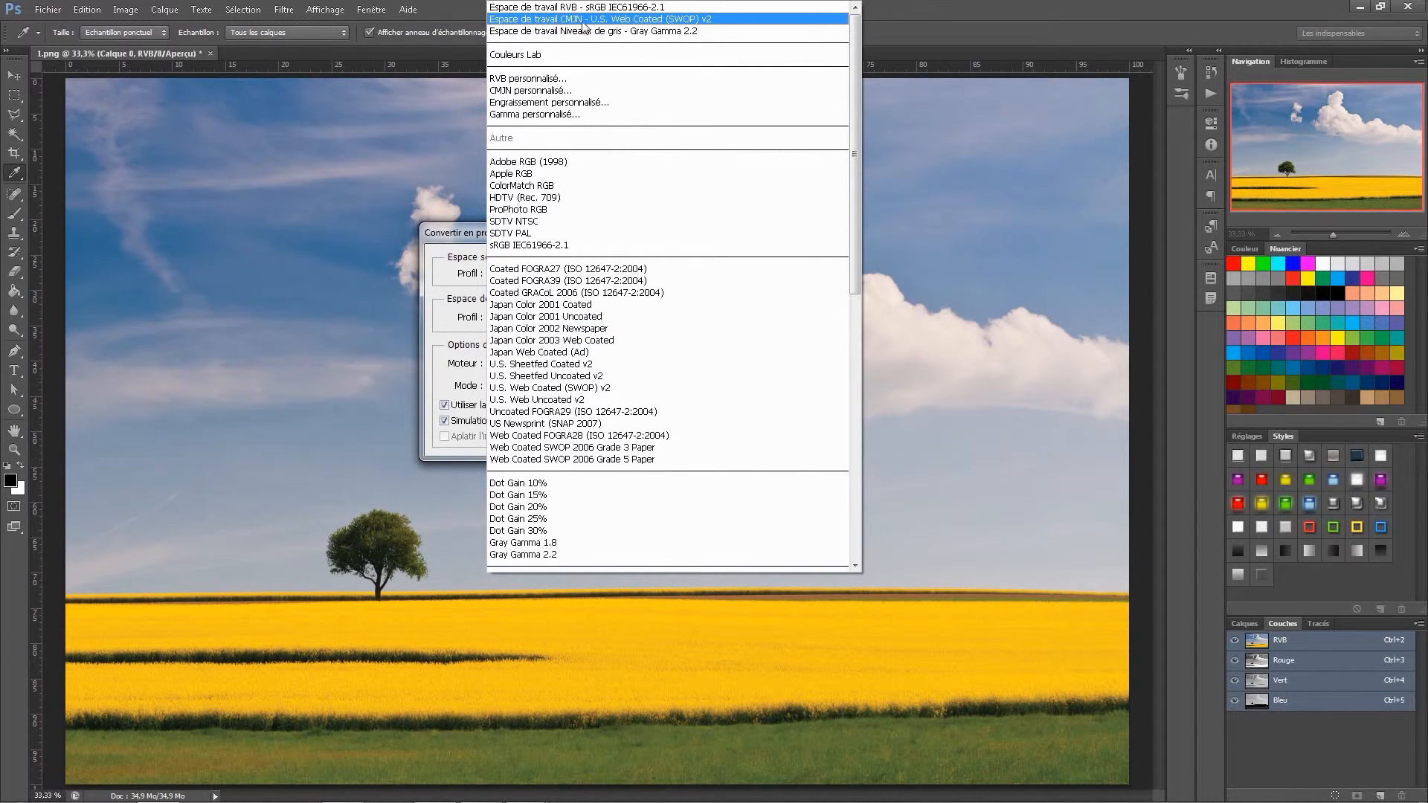
click(658, 22)
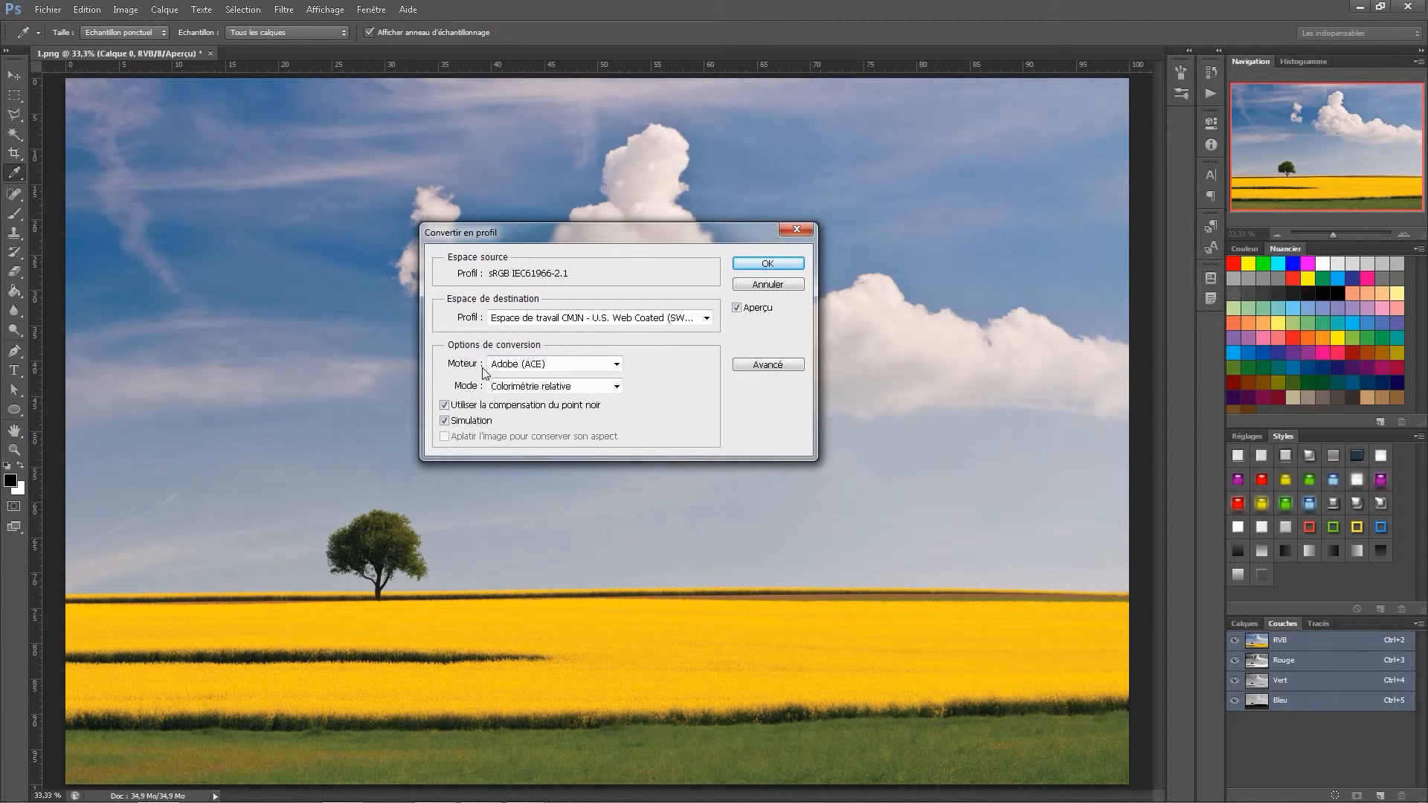
Step: Try the Perception, Saturation and Colorimétrie absolue rendering modes for the profile conversion
click(548, 387)
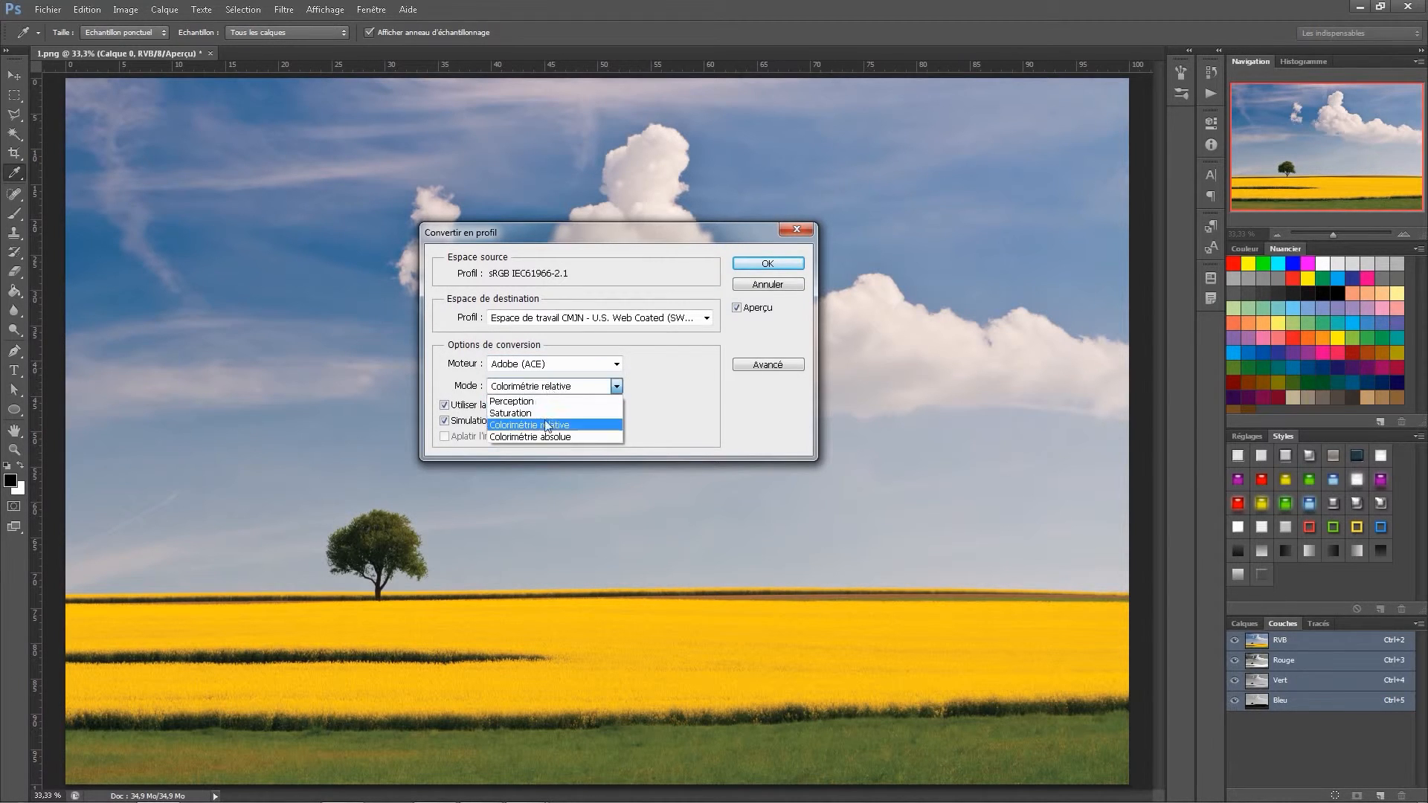
click(556, 400)
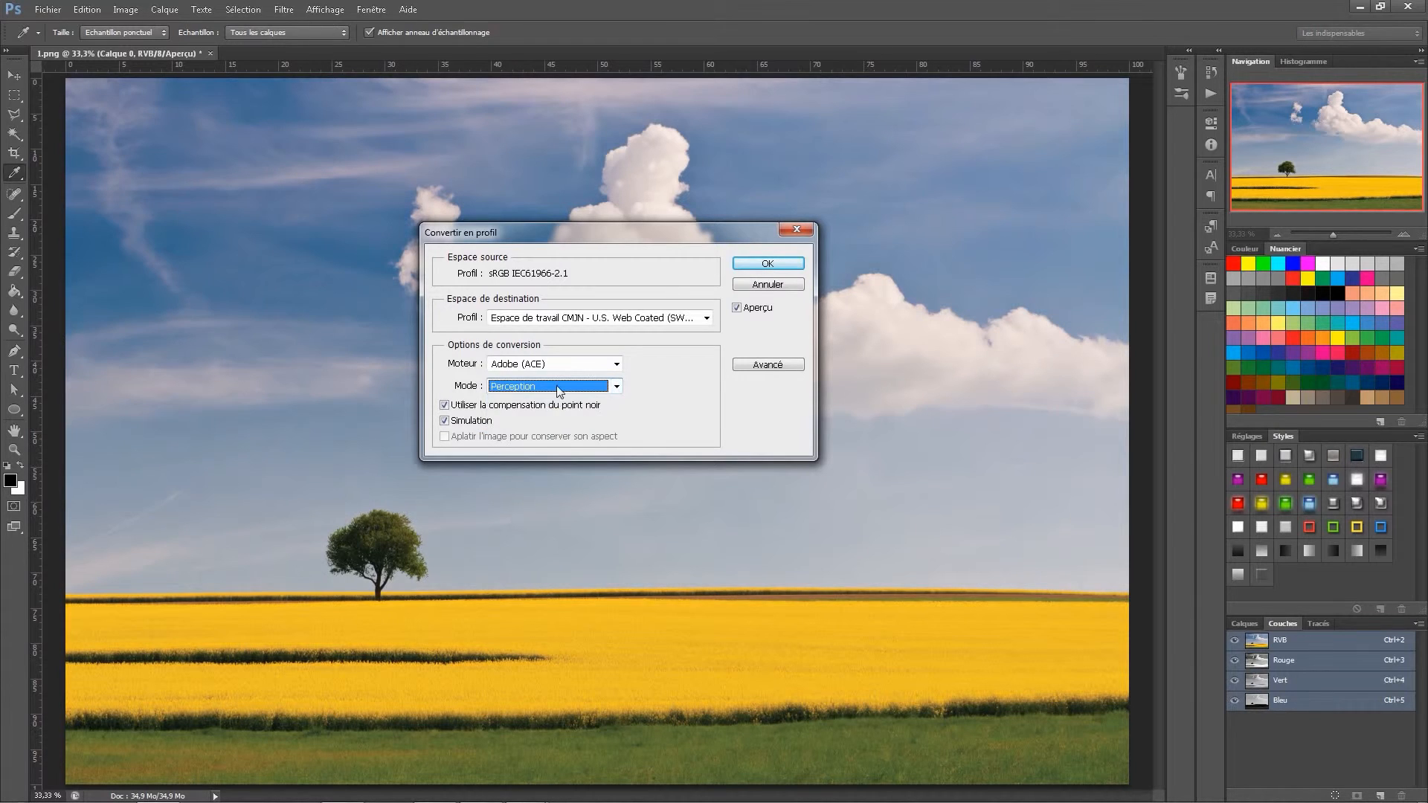
click(557, 385)
click(546, 413)
click(563, 385)
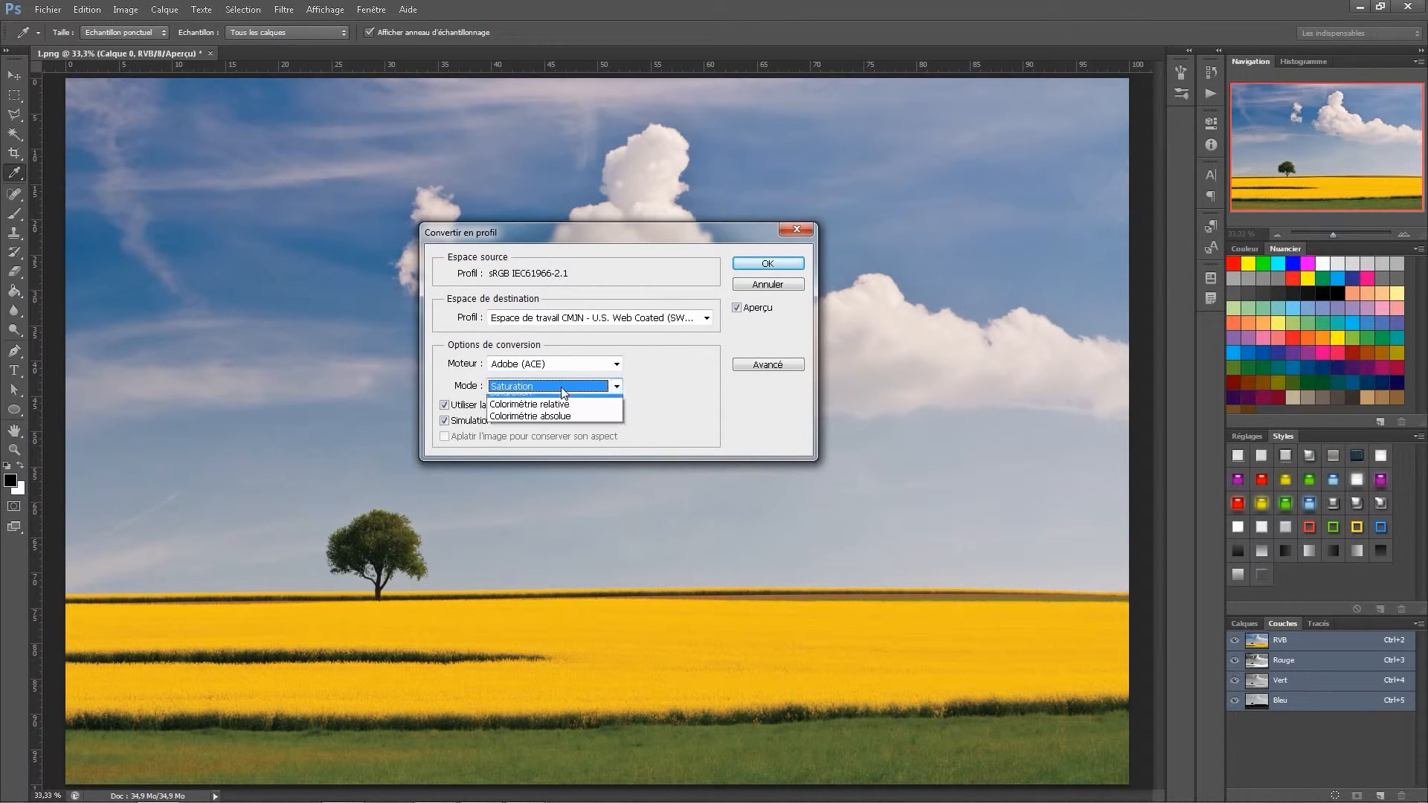
click(543, 437)
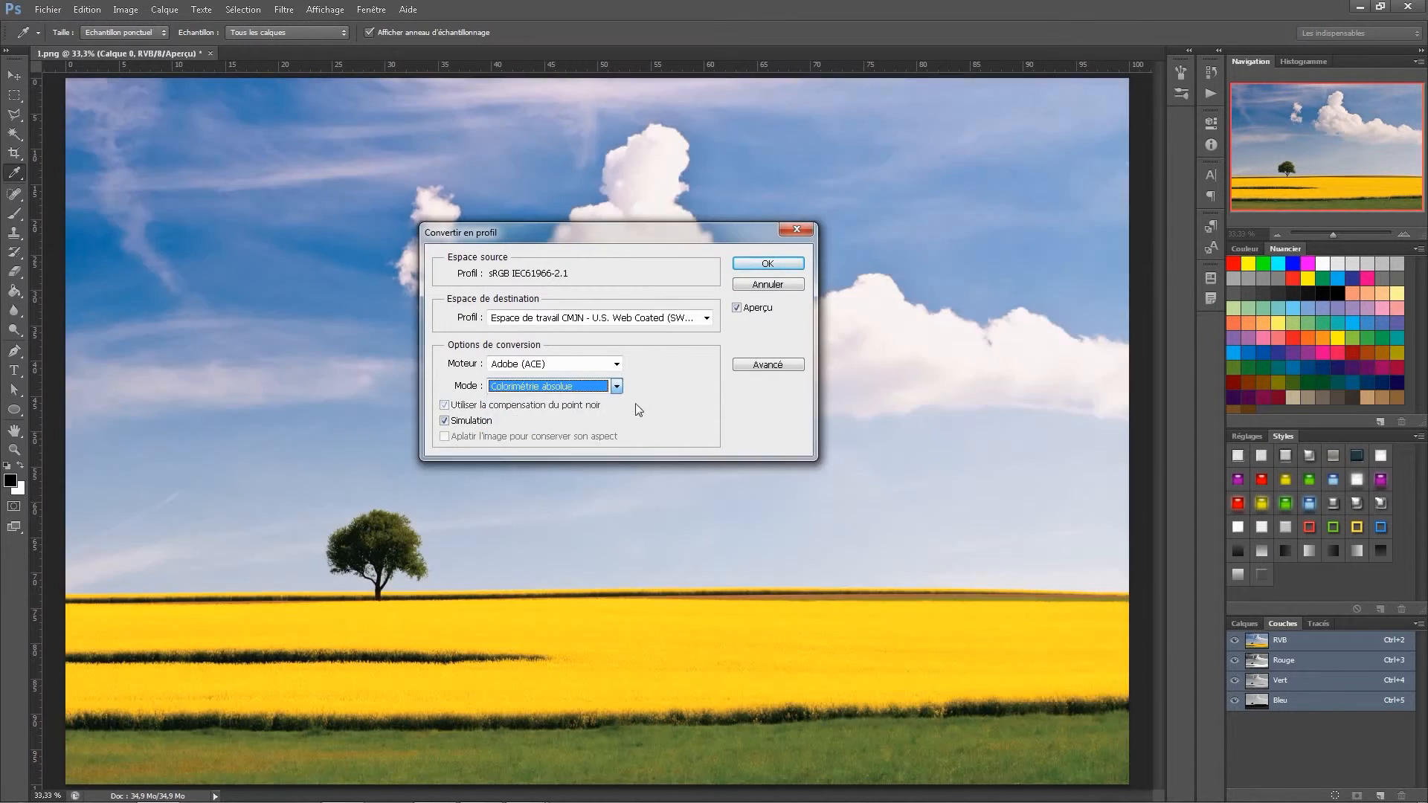
Step: Switch the conversion preview off and on twice to compare the original image with the Colorimétrie absolue rendering
click(738, 308)
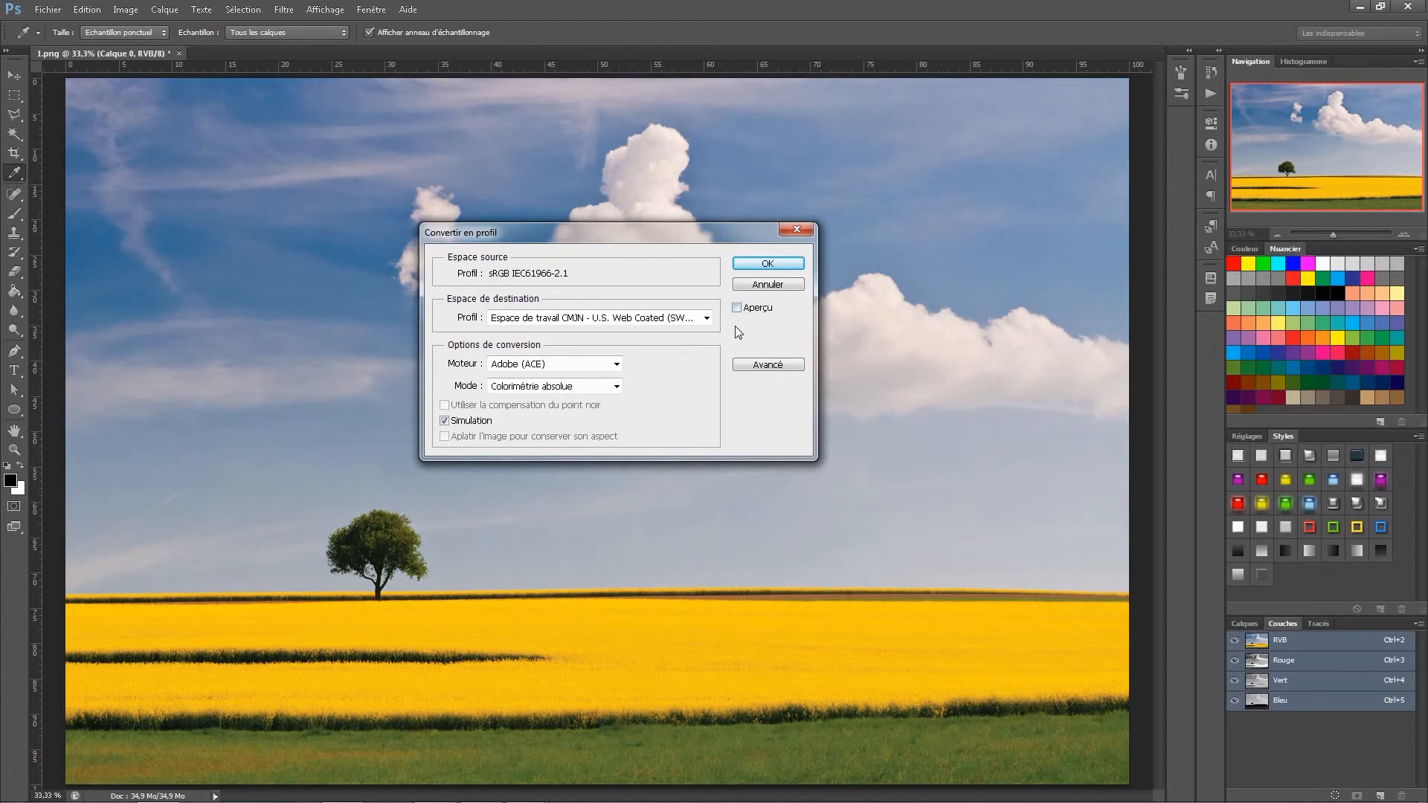
click(737, 308)
click(737, 308)
click(737, 308)
Step: Set the rendering mode to Colorimétrie relative and apply the conversion to the CMJN profile
click(554, 386)
click(530, 422)
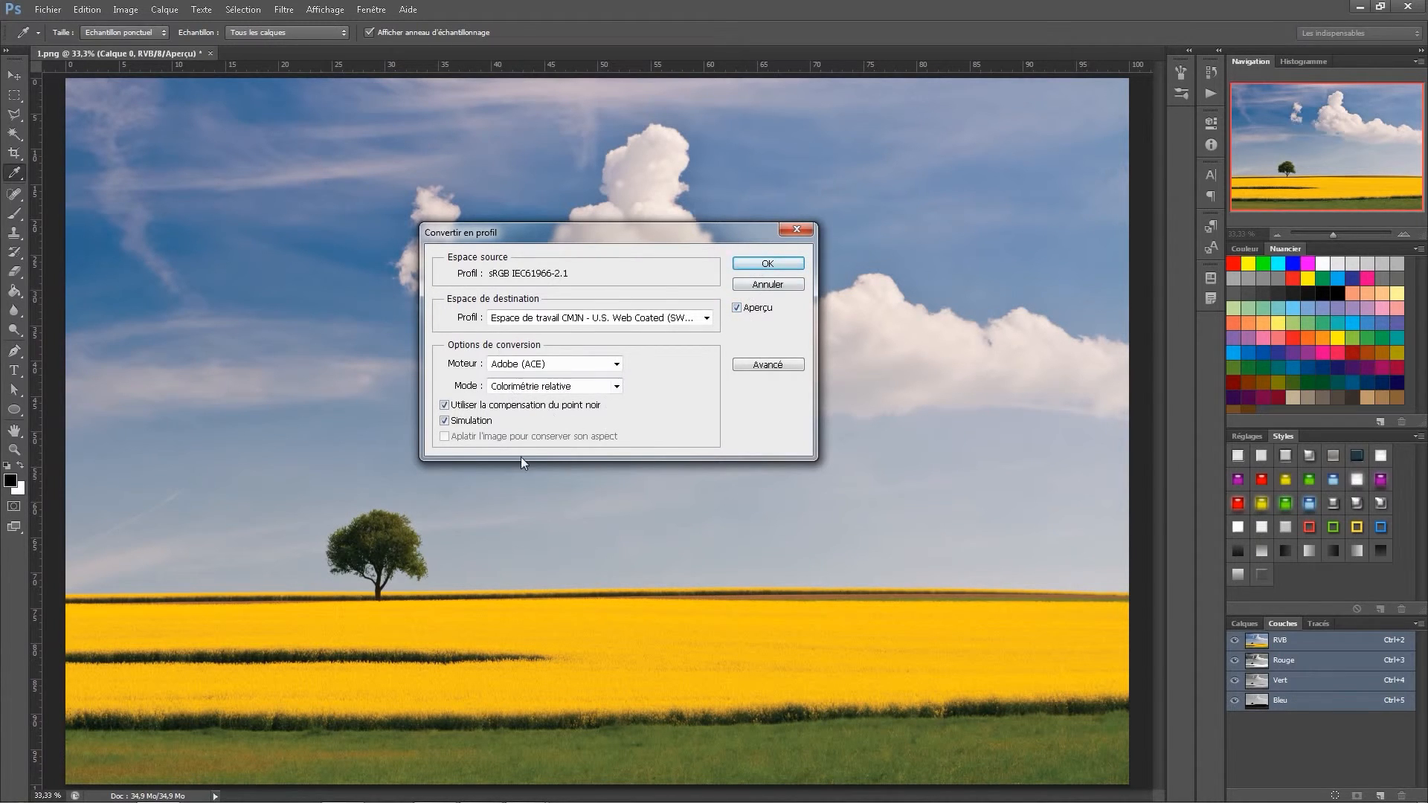
click(751, 269)
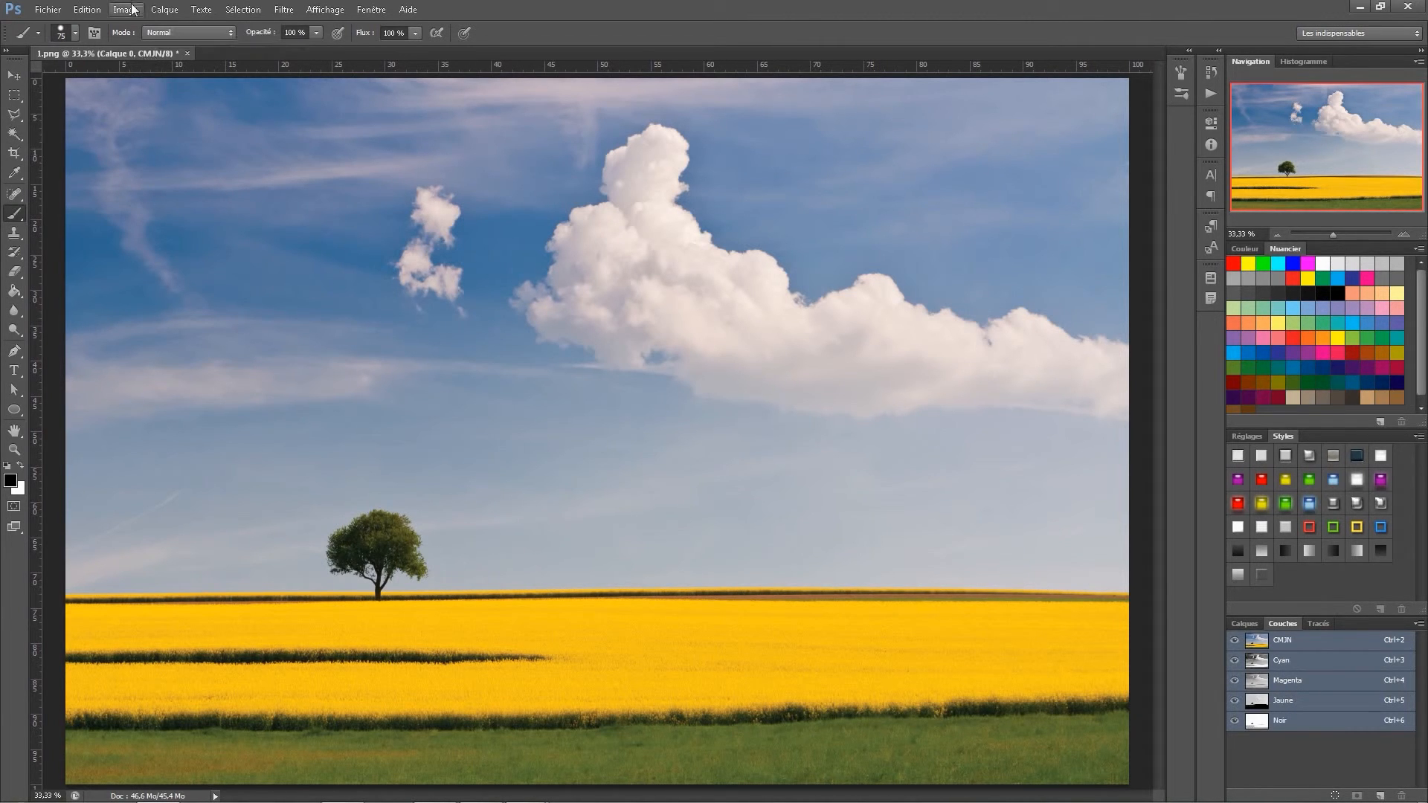
Step: Convert the image back to the RVB working space, sRGB IEC61966-2.1, using Colorimétrie relative, and return to the Brush tool
click(97, 9)
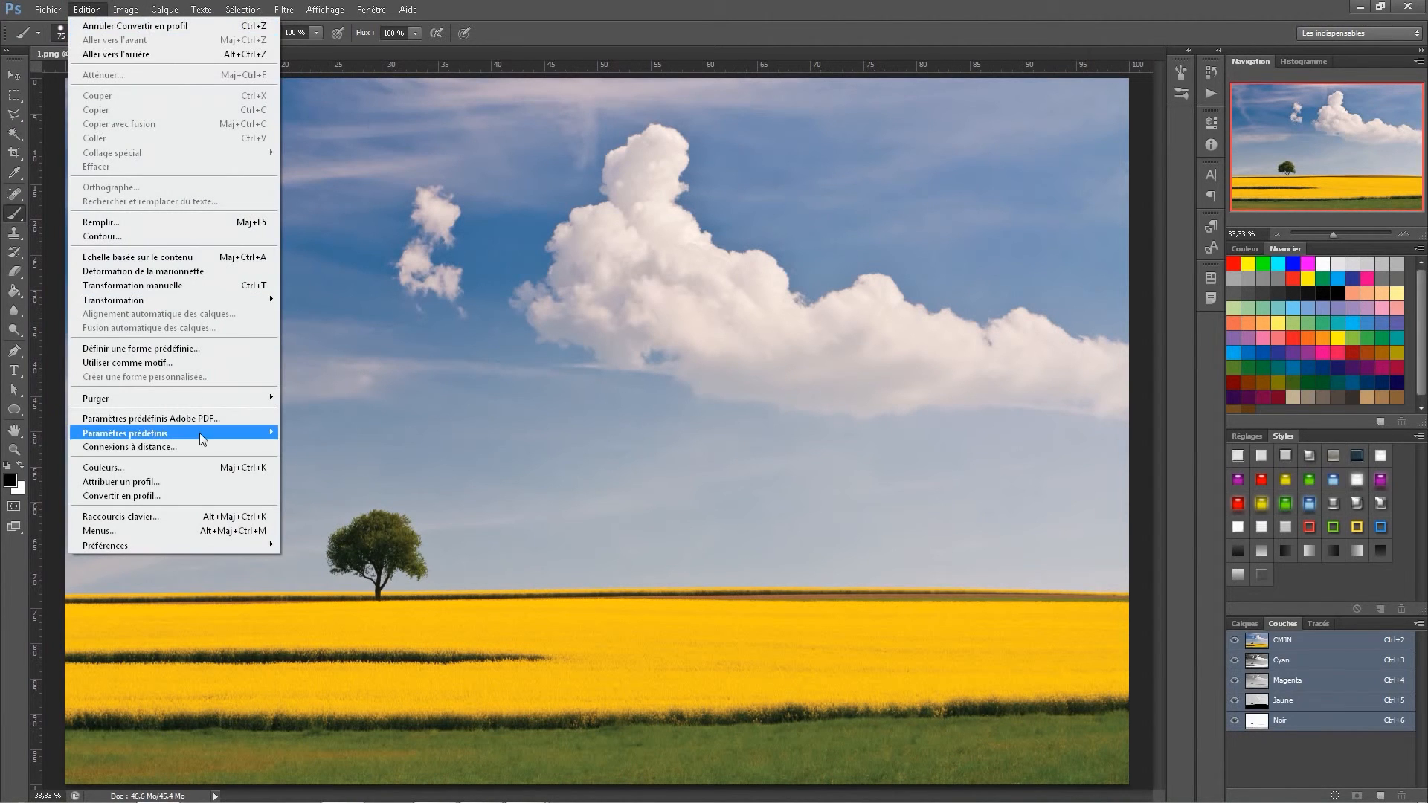
click(162, 496)
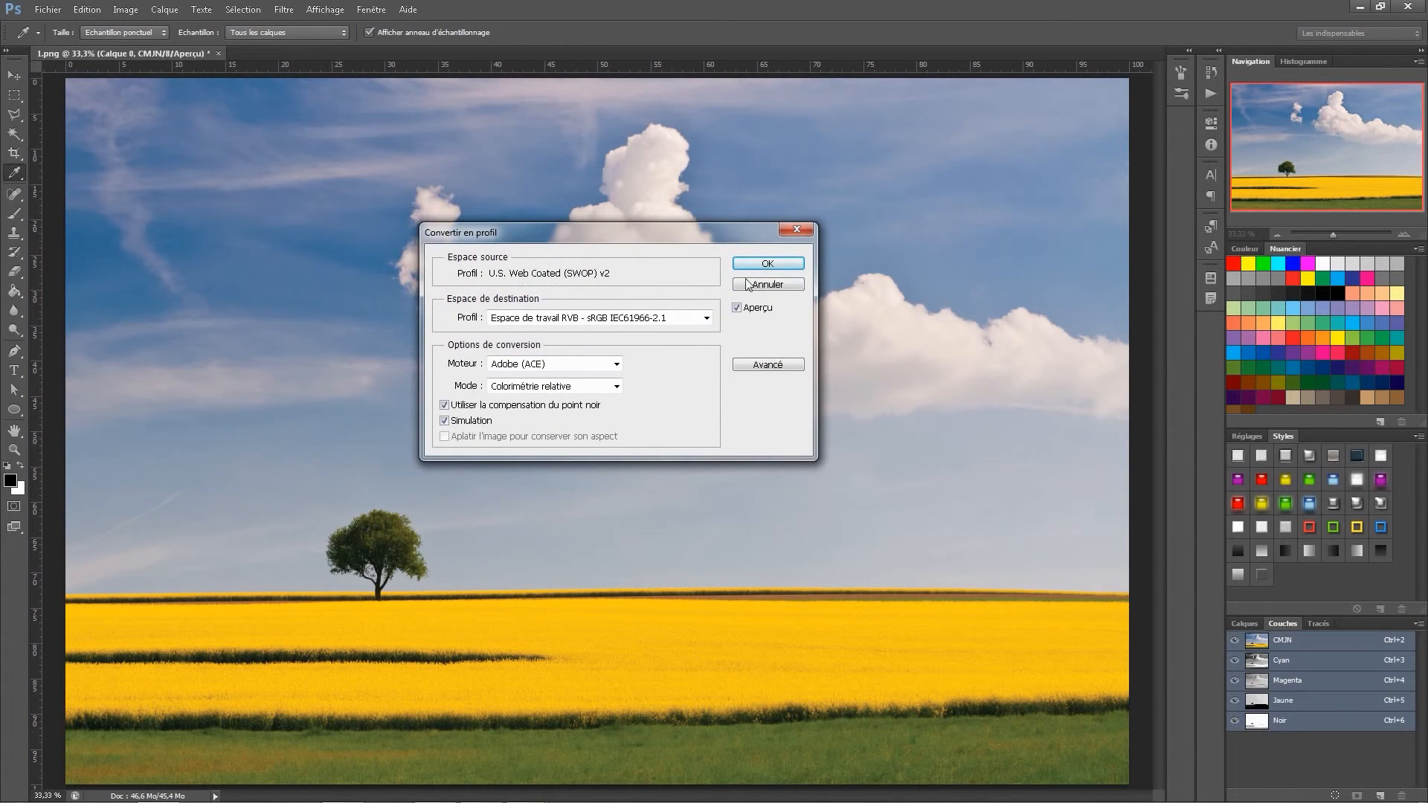
click(773, 264)
key(b)
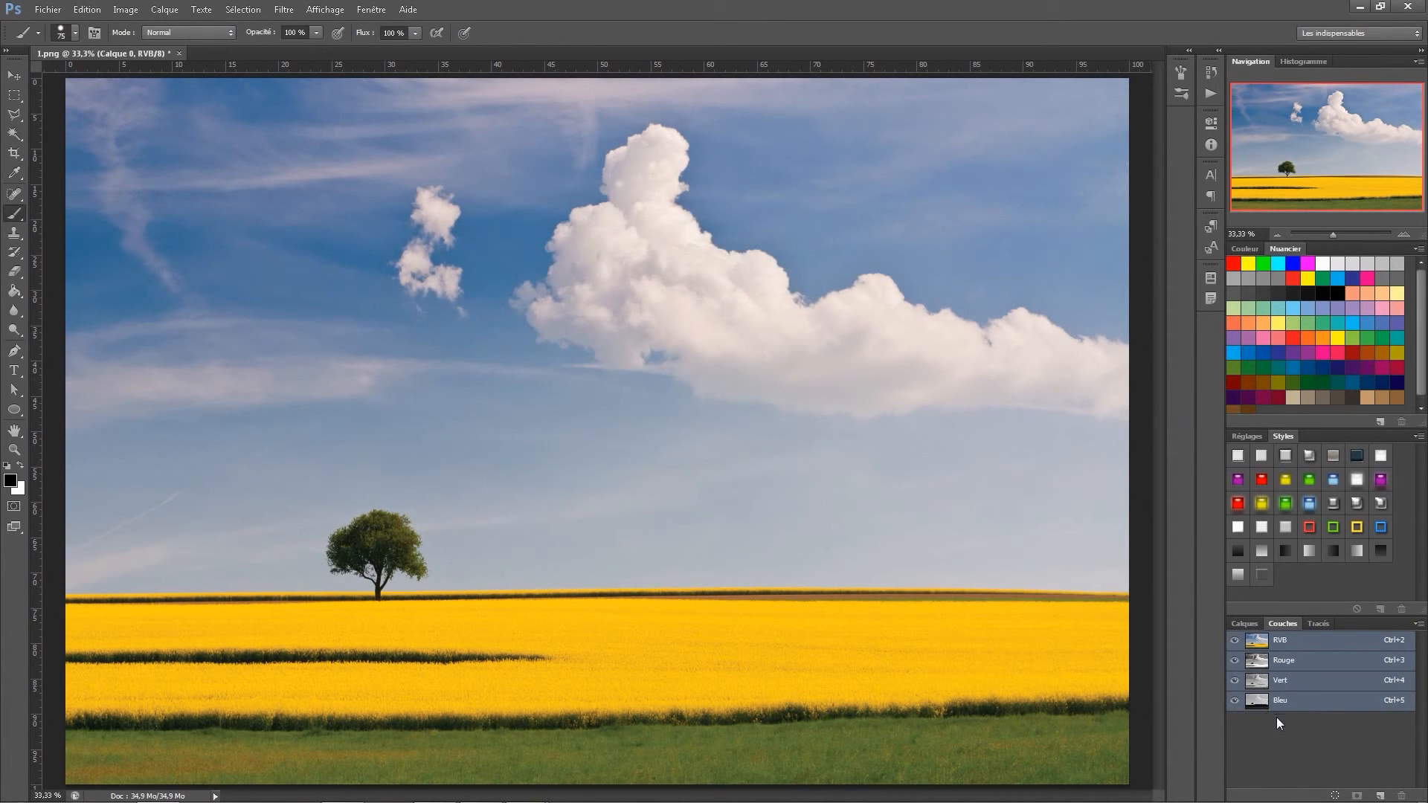